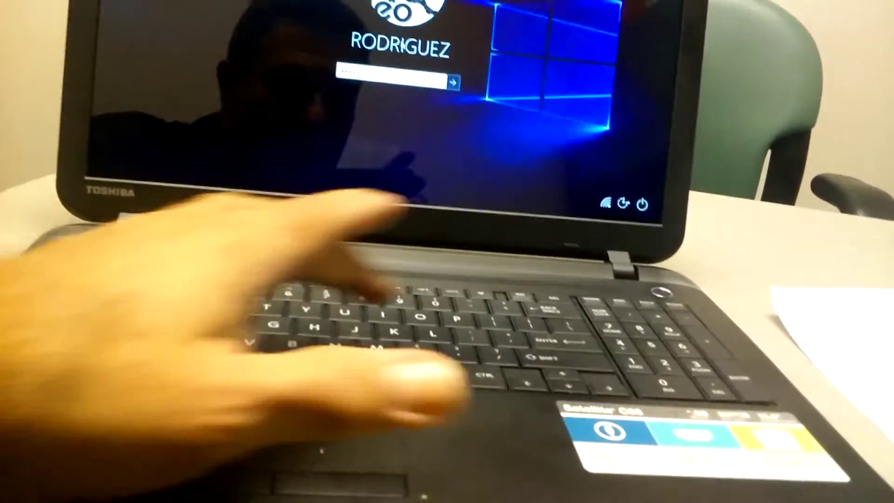
key("Return")
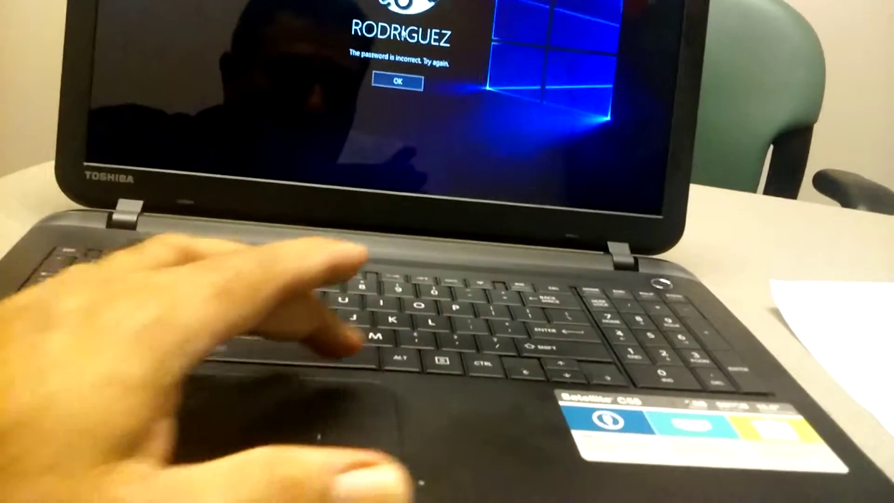
key("Return")
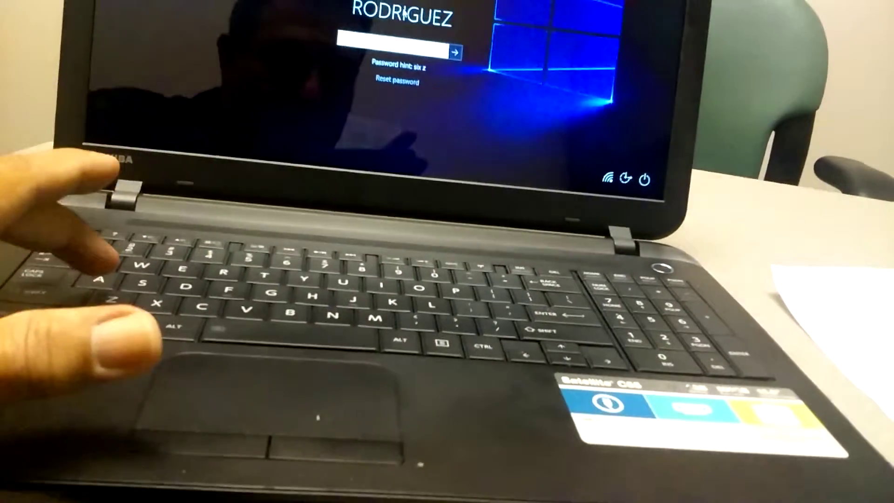